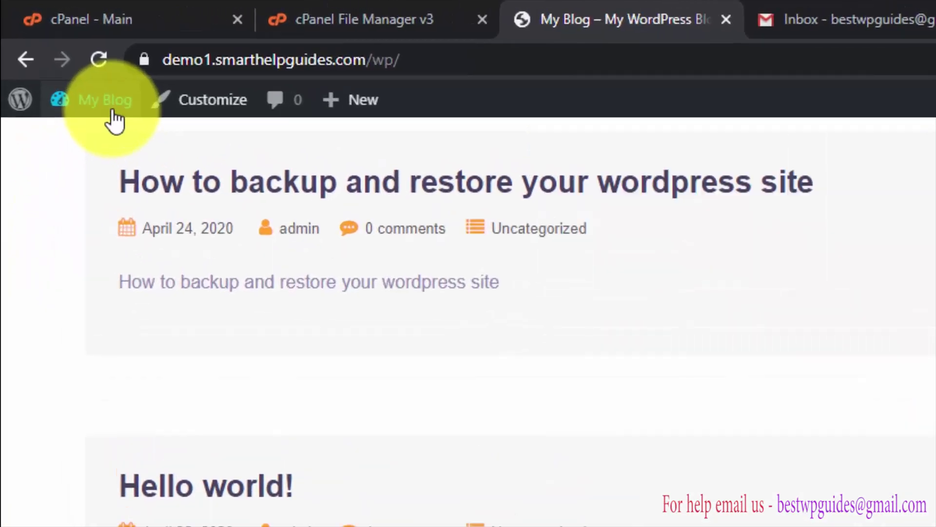
- From the Dashboard, go to Plugins > Add New and search the plugin directory for 'updraft'
mouse_move(67, 65)
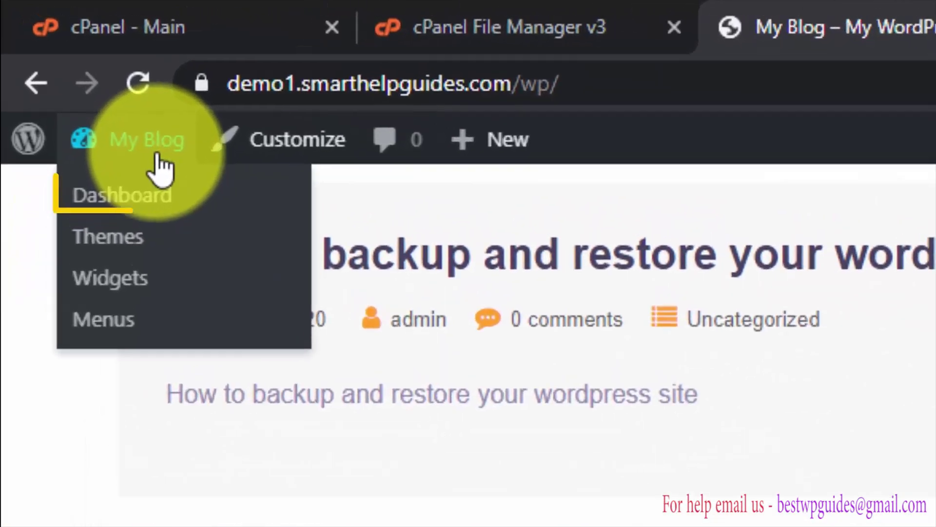
left_click(155, 197)
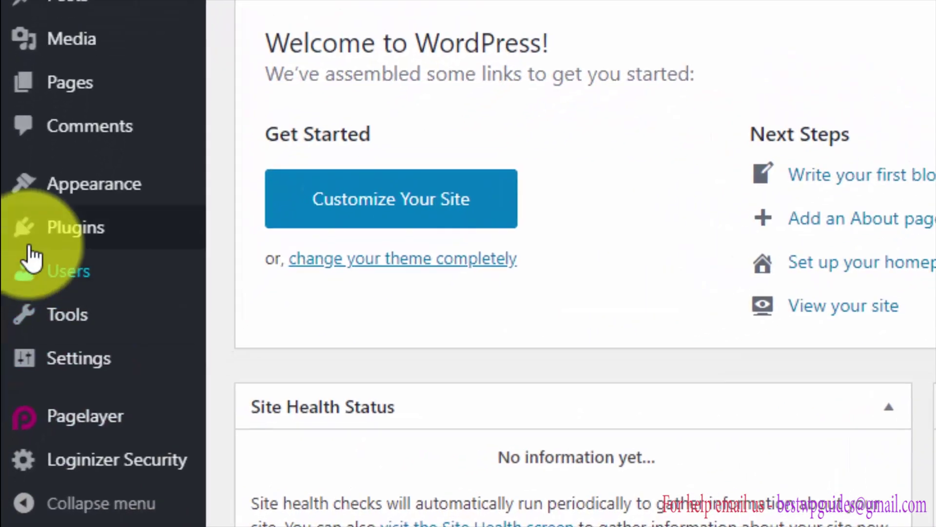
mouse_move(37, 247)
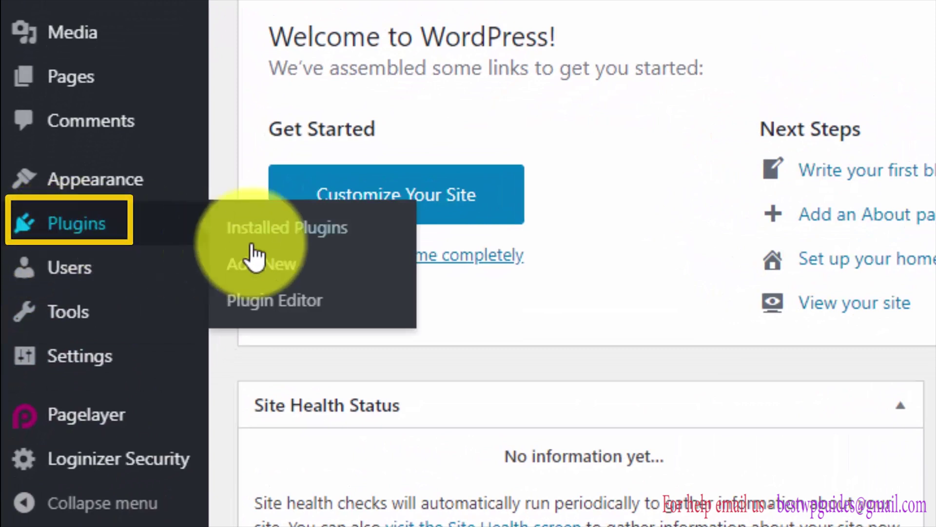
left_click(274, 263)
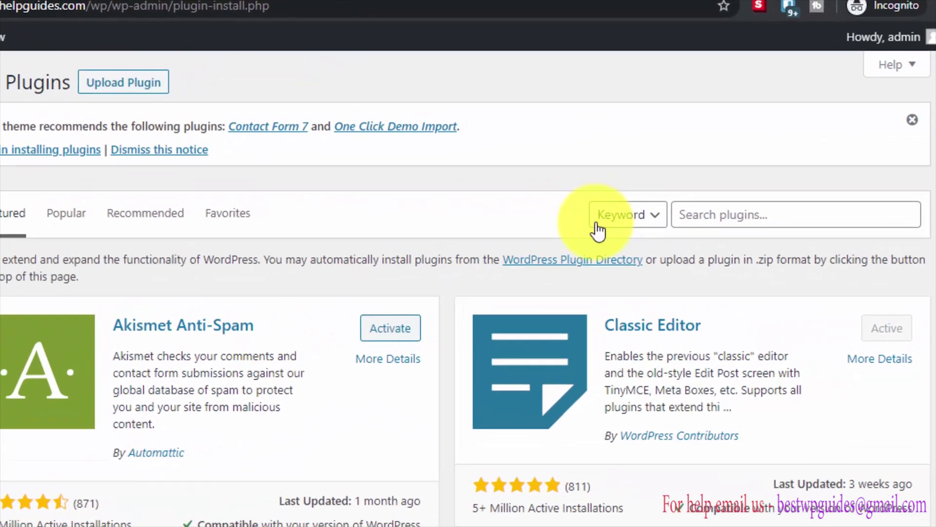
left_click(729, 214)
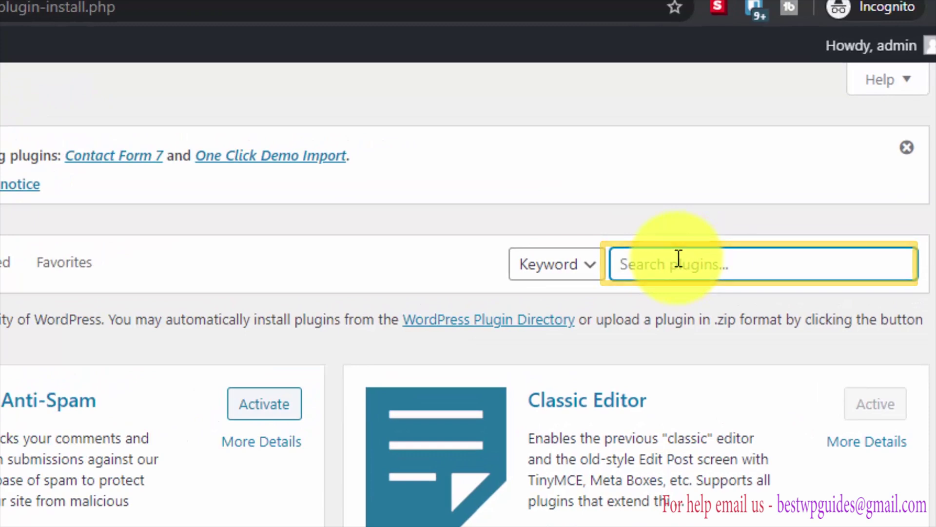
type("updra")
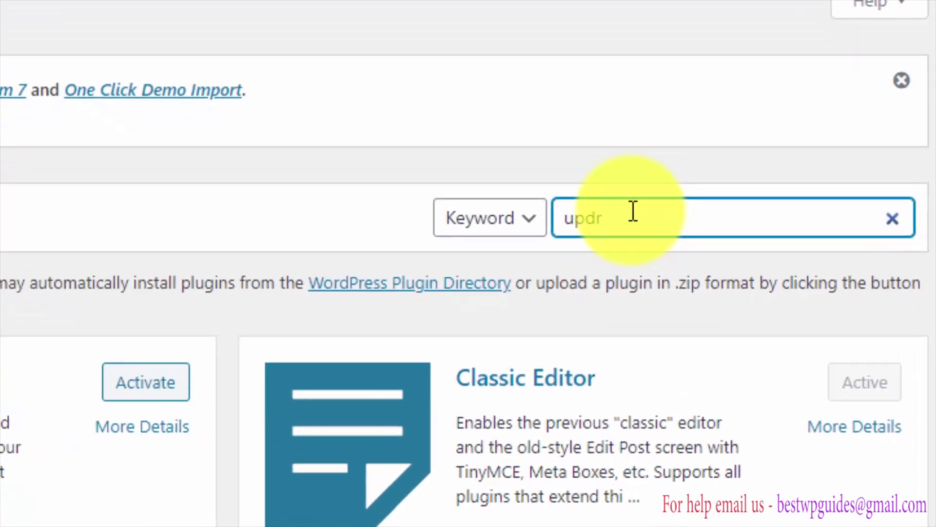
type("ft")
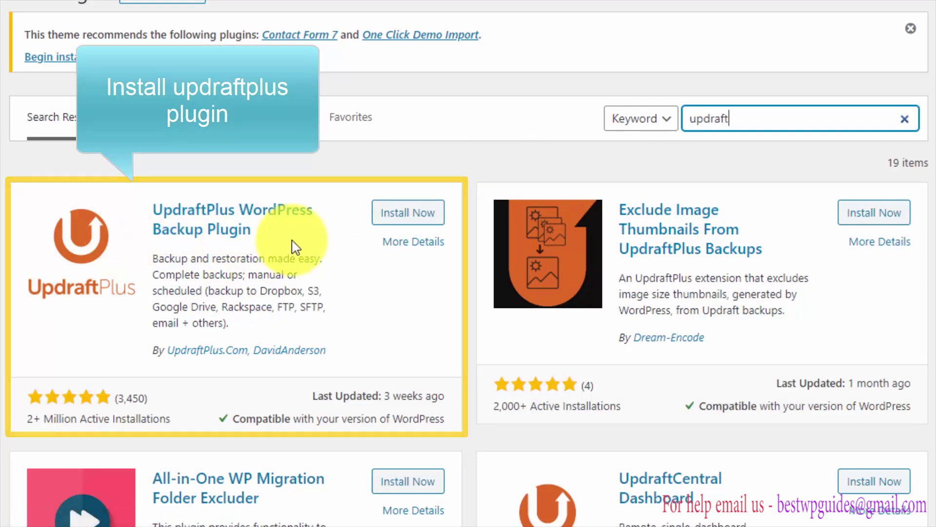
- Install the UpdraftPlus WordPress Backup Plugin, activate it, and check it on the Plugins page
left_click(417, 213)
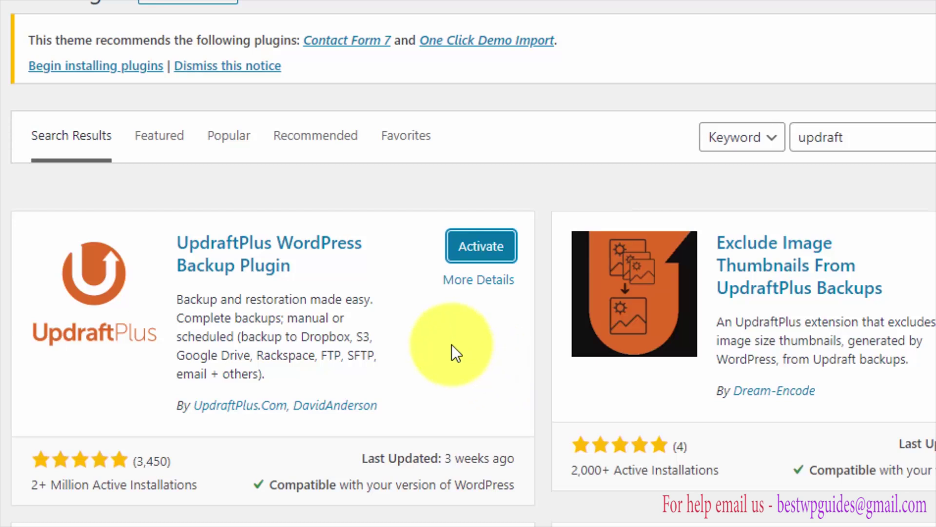
left_click(495, 257)
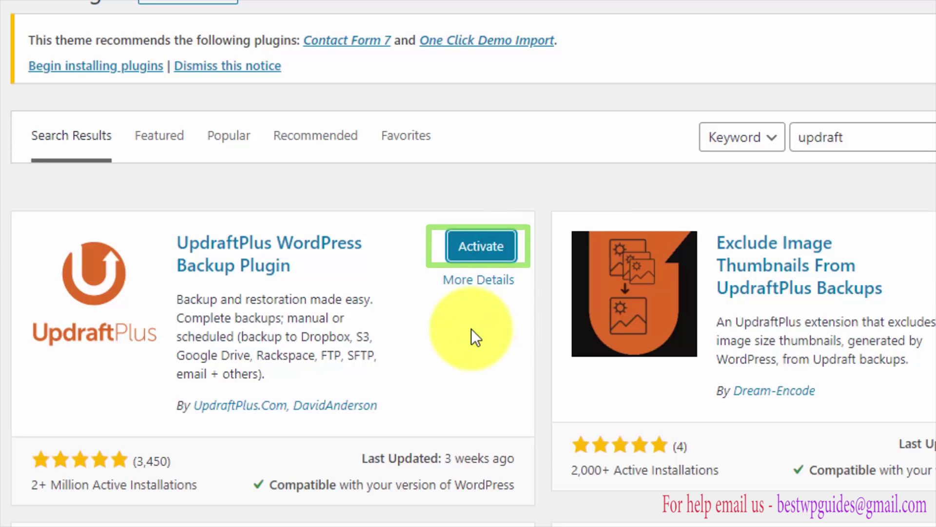
scroll(471, 329, "down", 5)
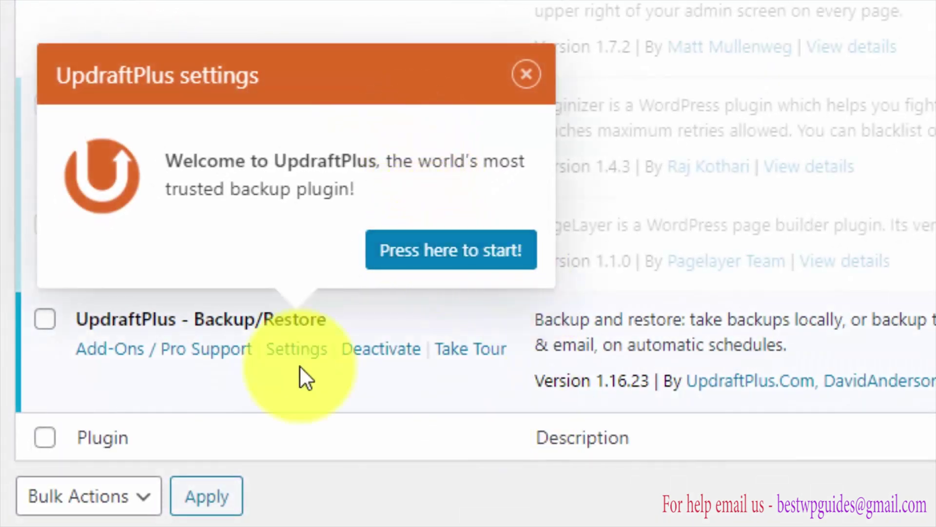
- Open the UpdraftPlus Backup/Restore settings and bring up the Backup Now dialog
left_click(471, 265)
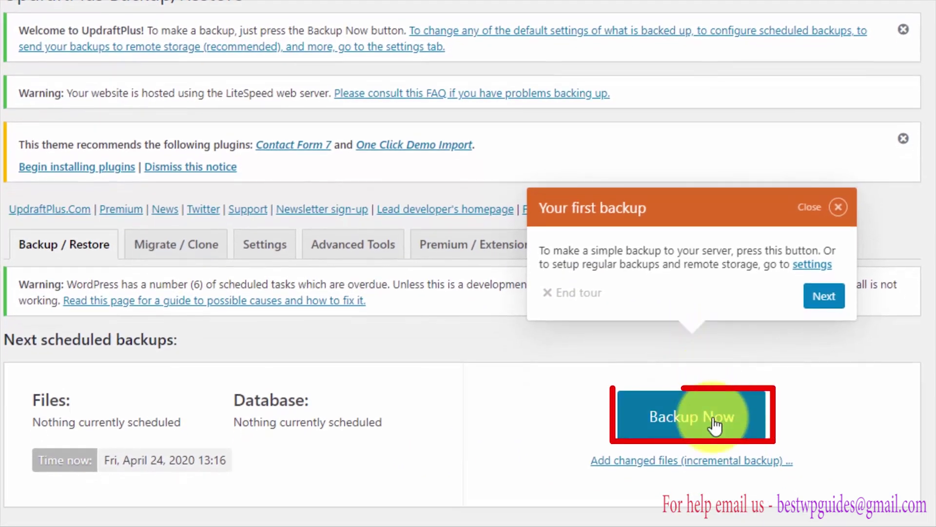
left_click(715, 426)
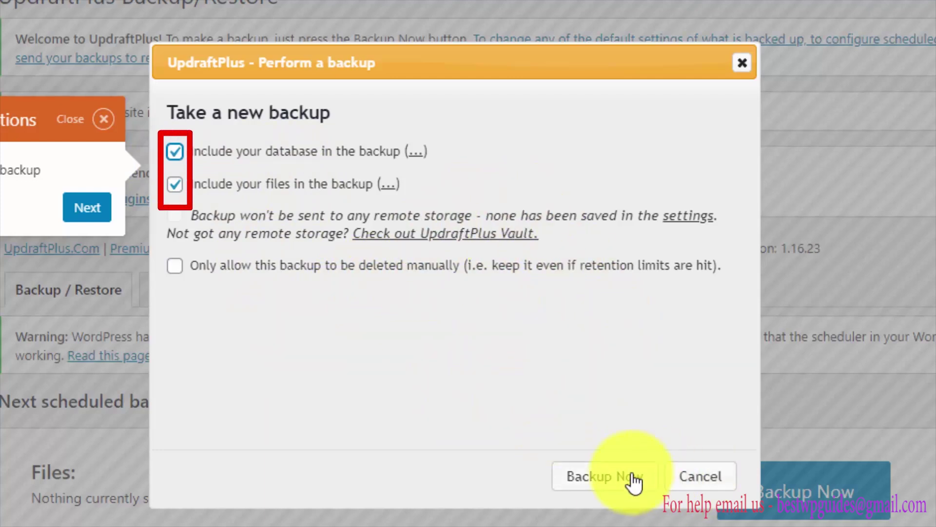
- Toggle Include database and Include files off and back on, leaving both checked
left_click(177, 149)
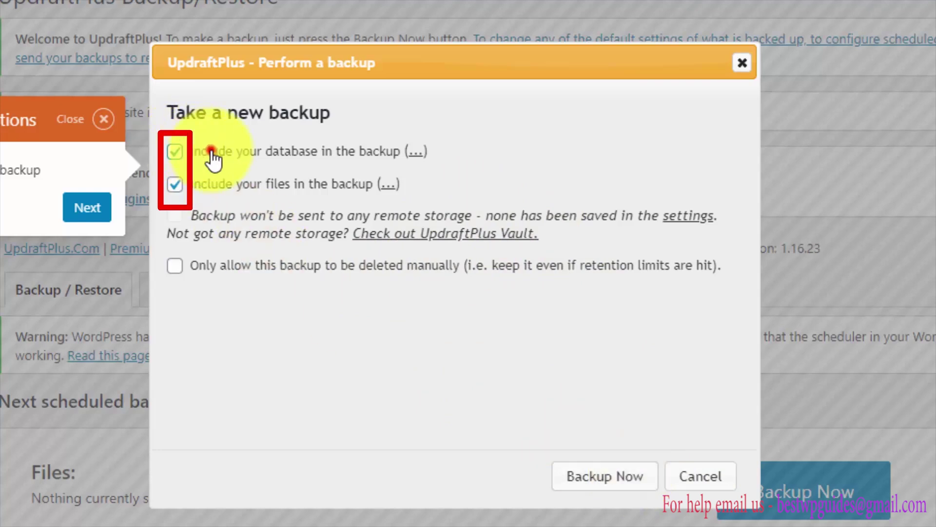
left_click(191, 184)
left_click(206, 146)
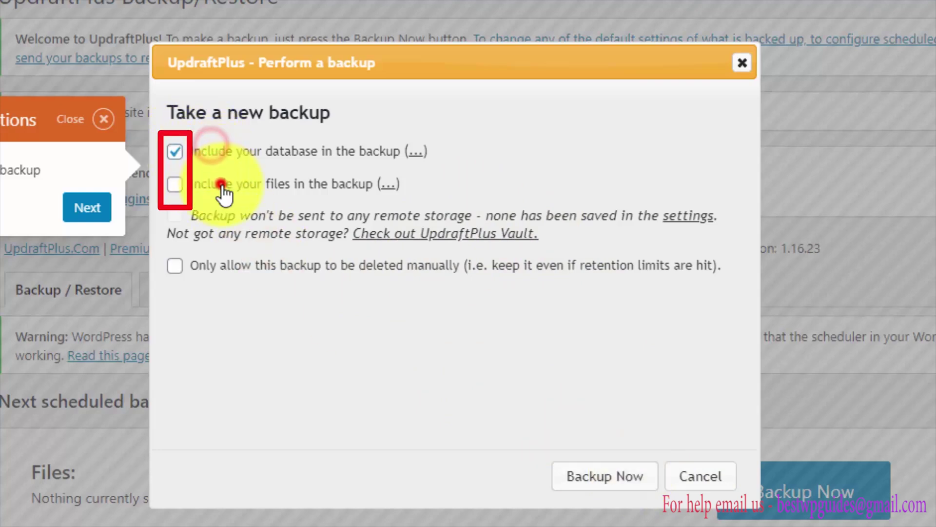
left_click(201, 184)
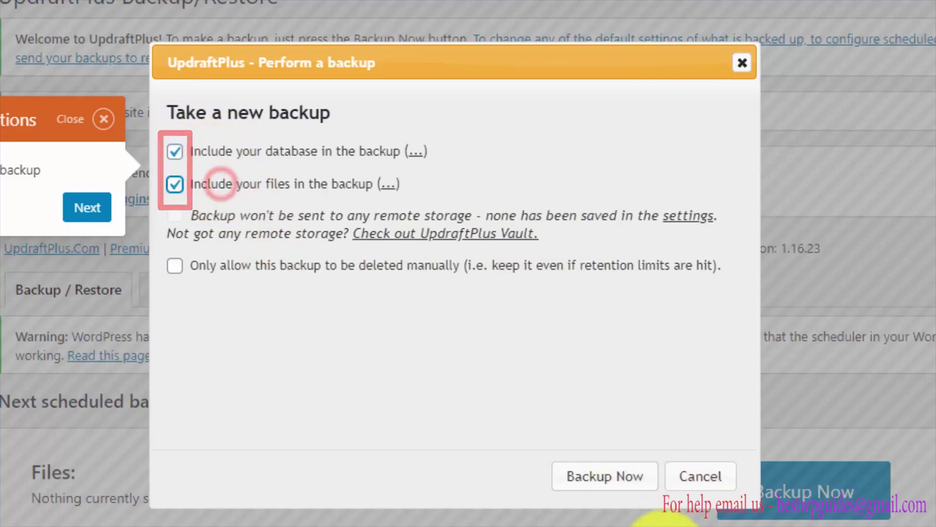
- Run the database-and-files backup, then dismiss the backup-finished message and the tour popup
left_click(570, 480)
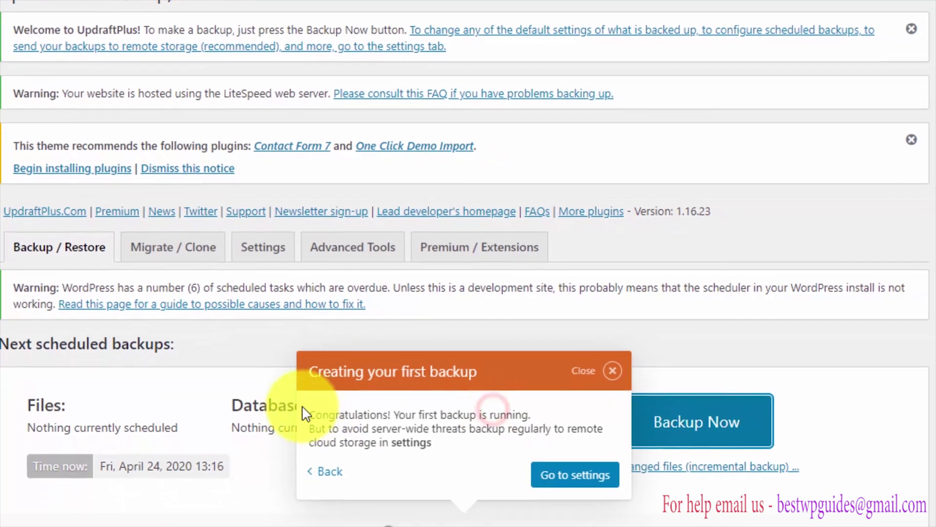
scroll(273, 393, "down", 2)
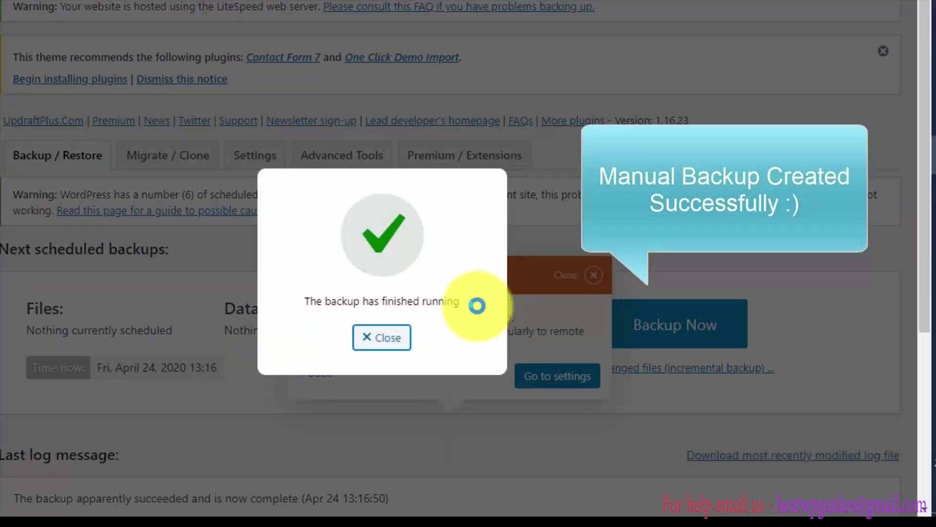
key("Escape")
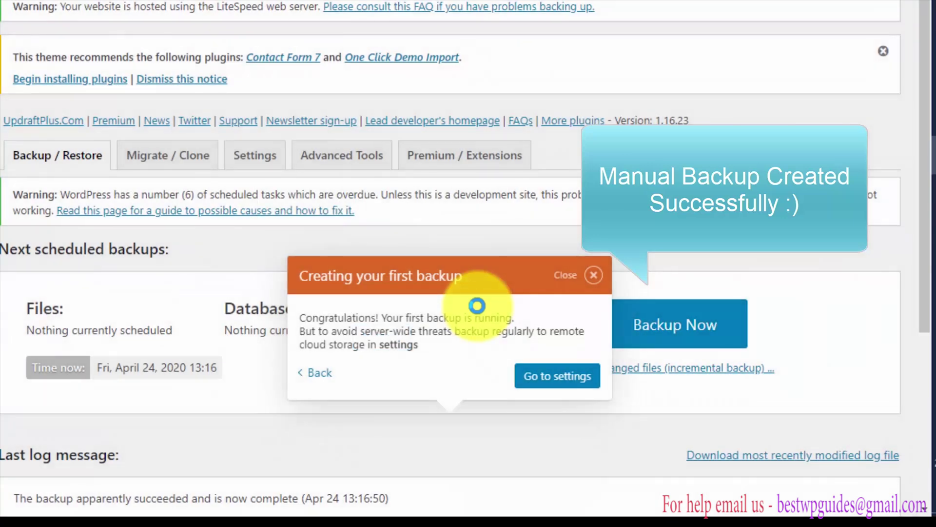
left_click(592, 275)
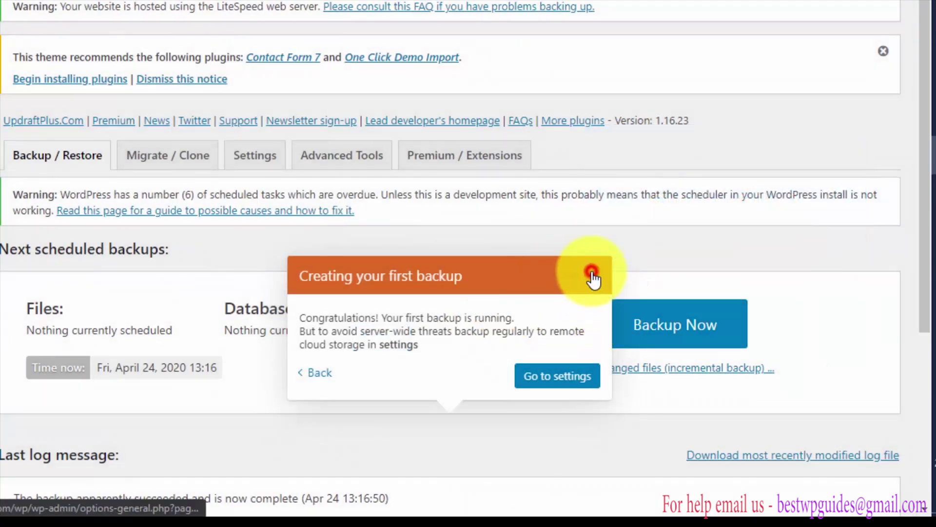
scroll(456, 335, "down", 5)
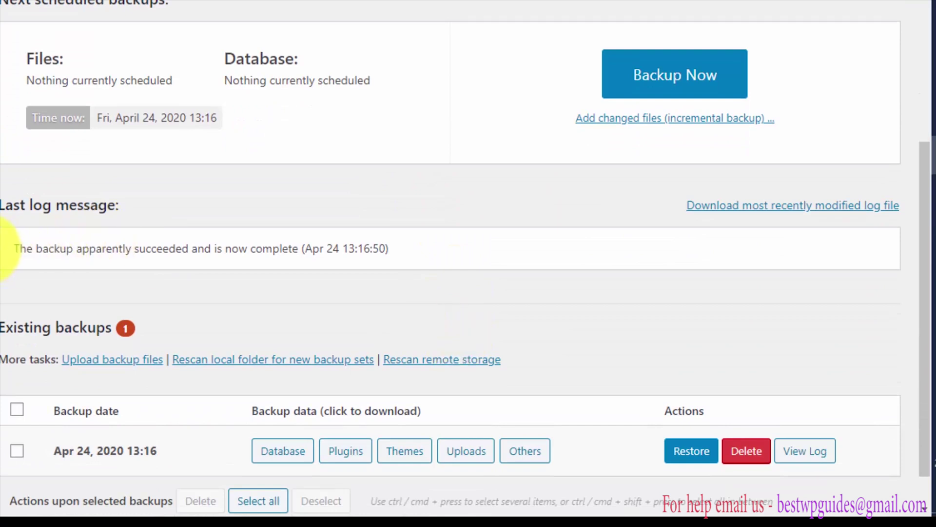
- Highlight the Last log message, the backup-succeeded log line and the Existing backups heading
left_click(4, 198)
left_click_drag(5, 197, 117, 208)
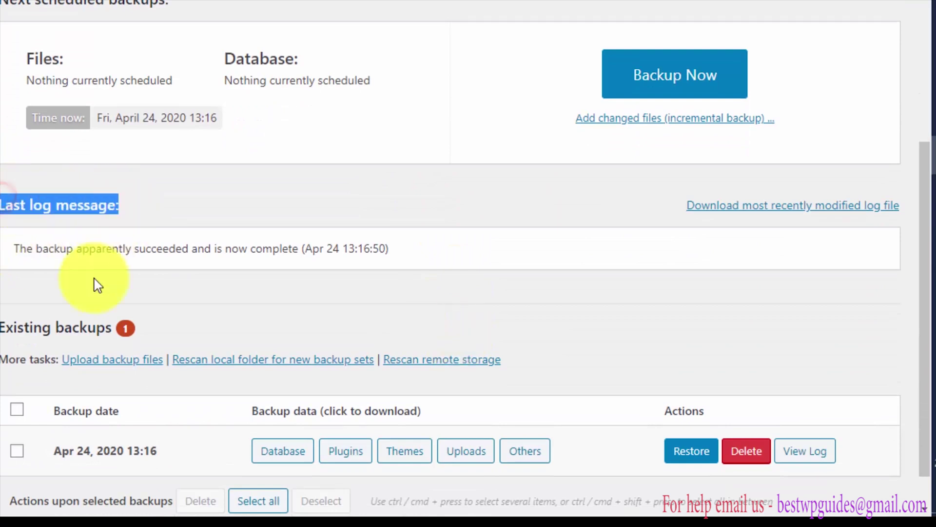
left_click(14, 244)
left_click_drag(15, 249, 418, 305)
left_click(418, 300)
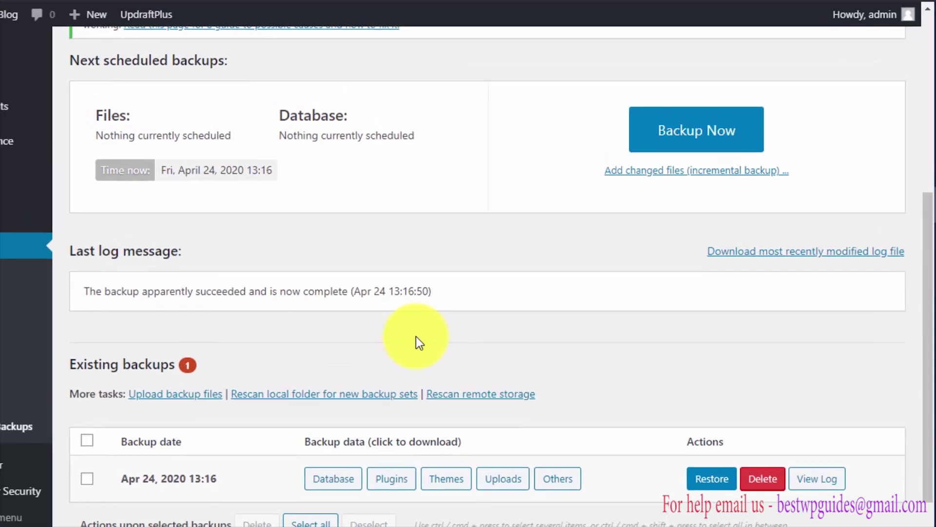
scroll(390, 325, "down", 1)
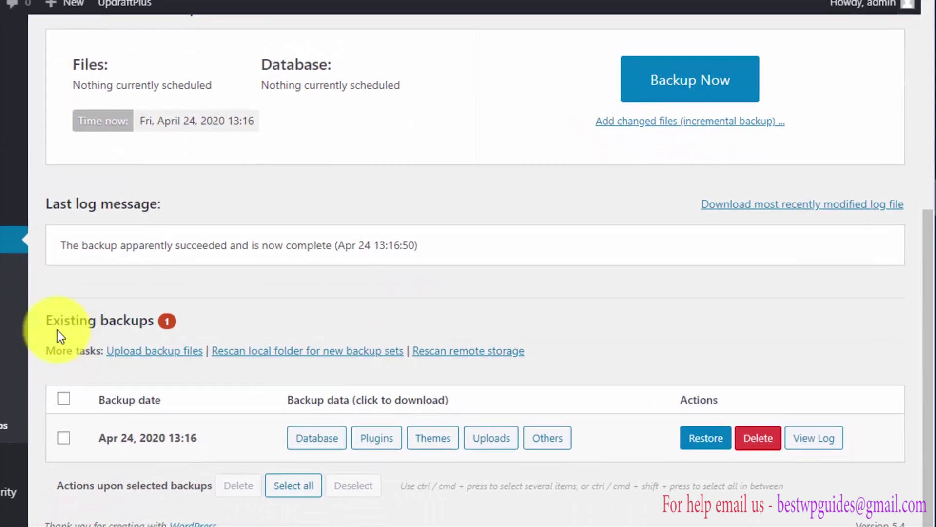
left_click_drag(43, 323, 202, 339)
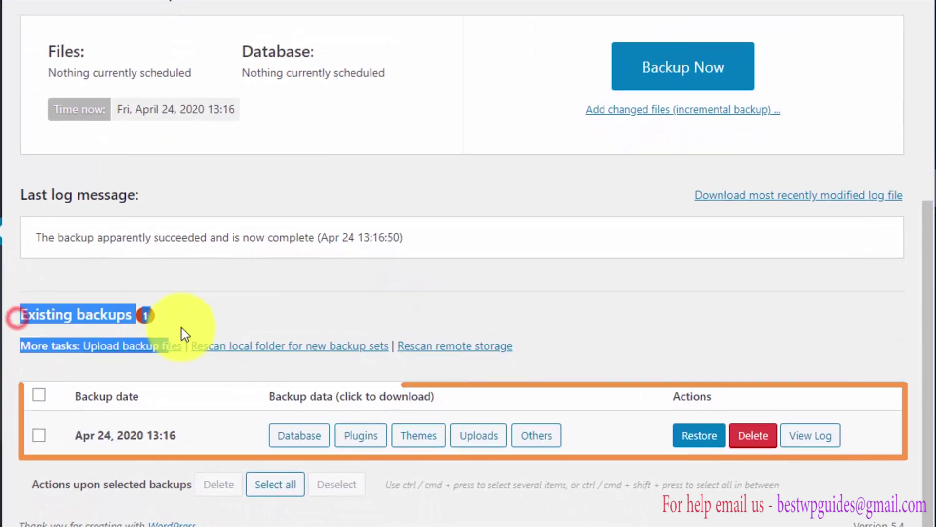
left_click(223, 318)
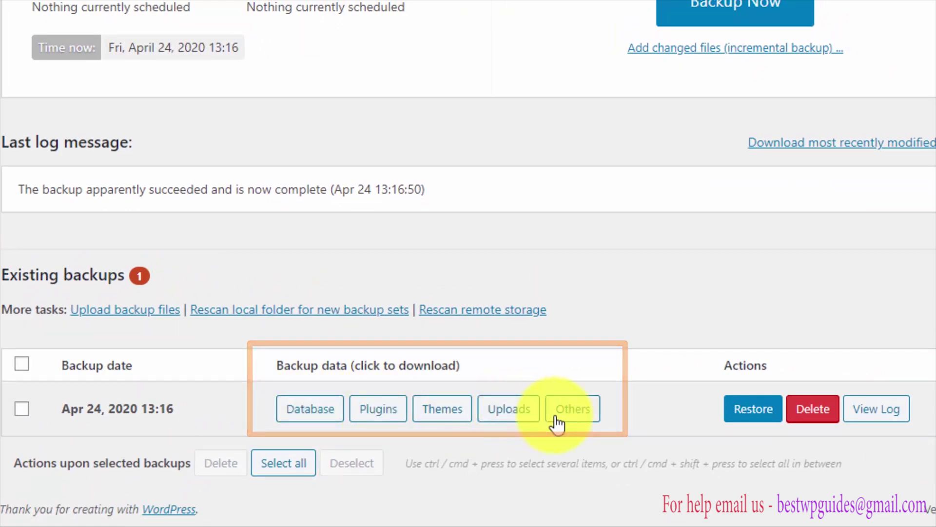
scroll(327, 341, "up", 7)
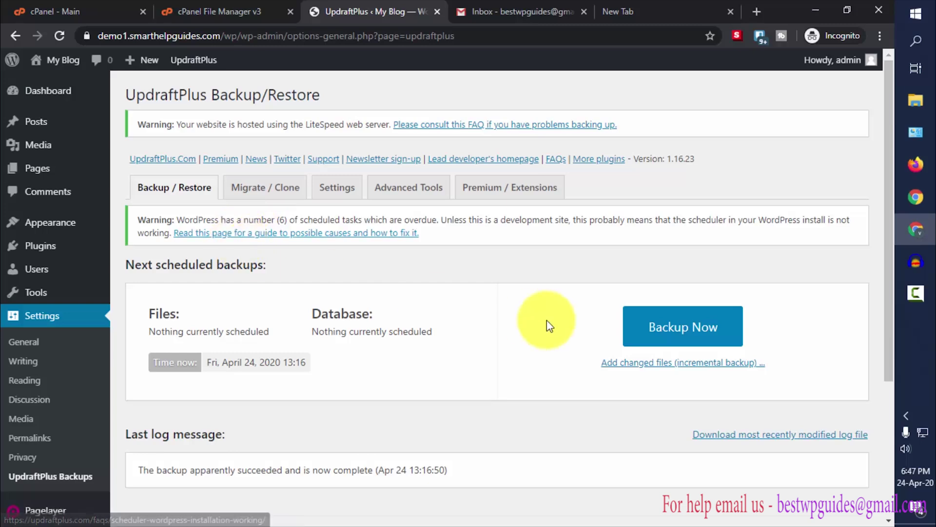
scroll(548, 324, "down", 4)
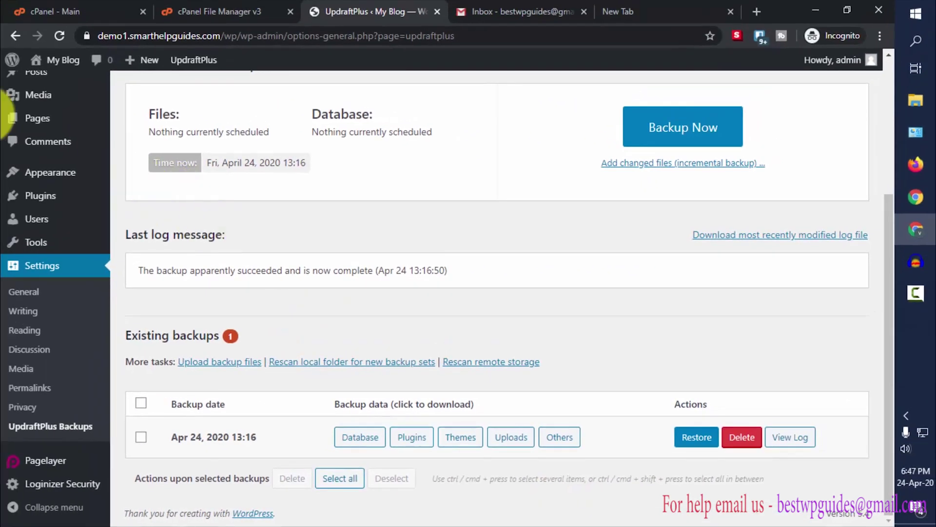
scroll(418, 408, "up", 5)
mouse_move(57, 133)
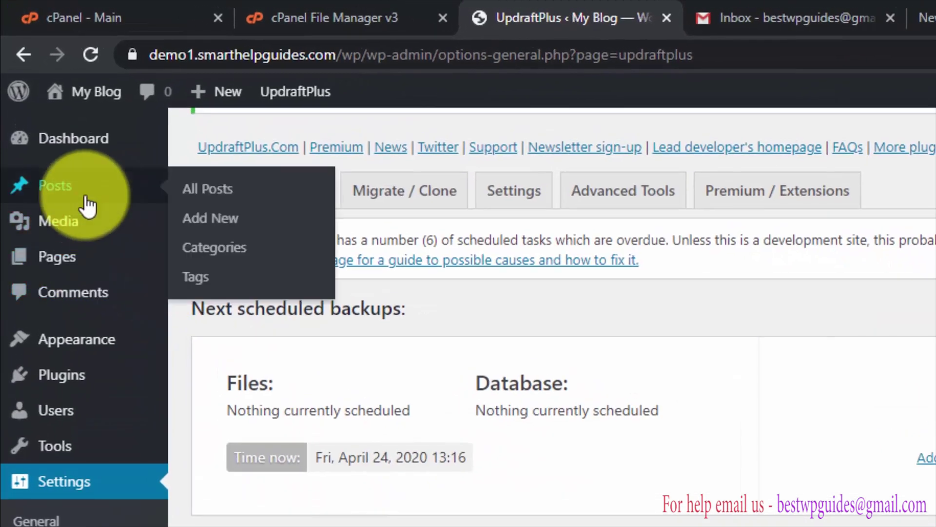
- In All Posts, trash the post 'How to backup and restore your wordpress site'
left_click(222, 192)
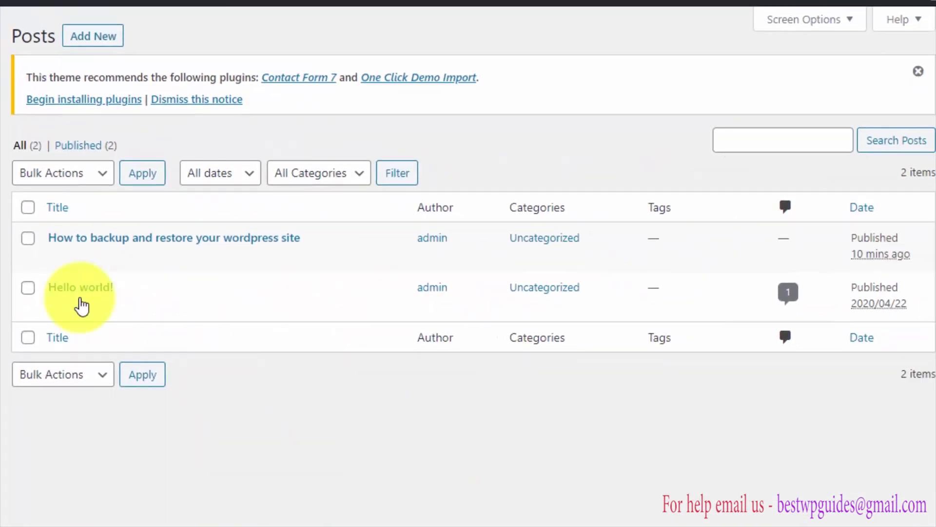
mouse_move(101, 248)
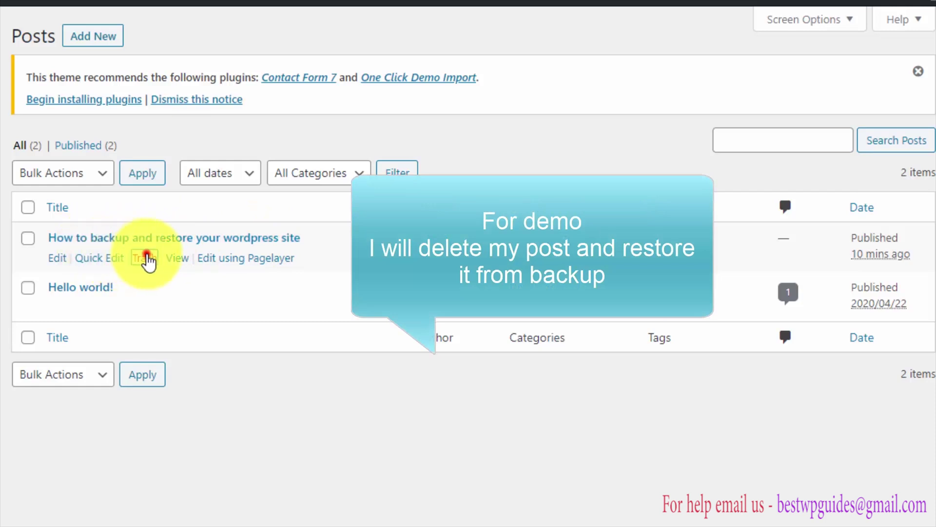
left_click(145, 258)
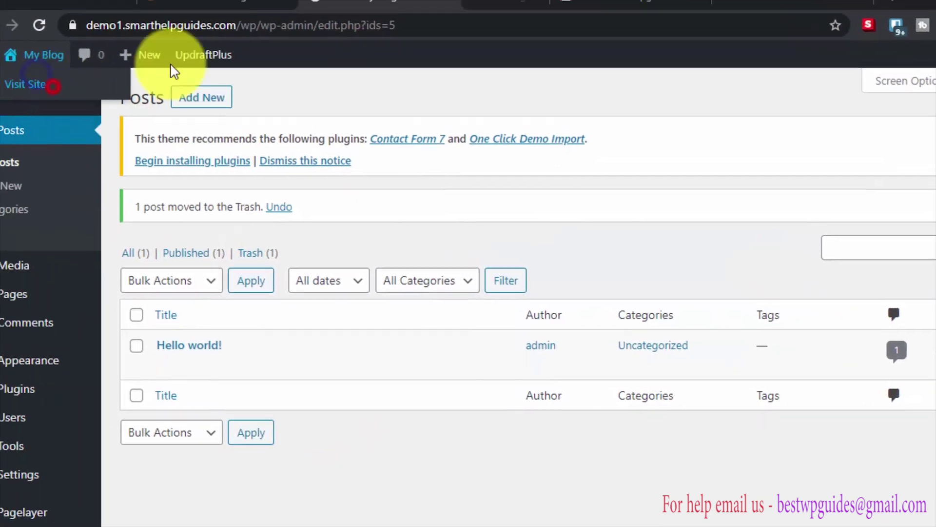
- Visit the live blog and scroll the front page, which now shows only 'Hello world!'
left_click(495, 9)
scroll(41, 450, "down", 10)
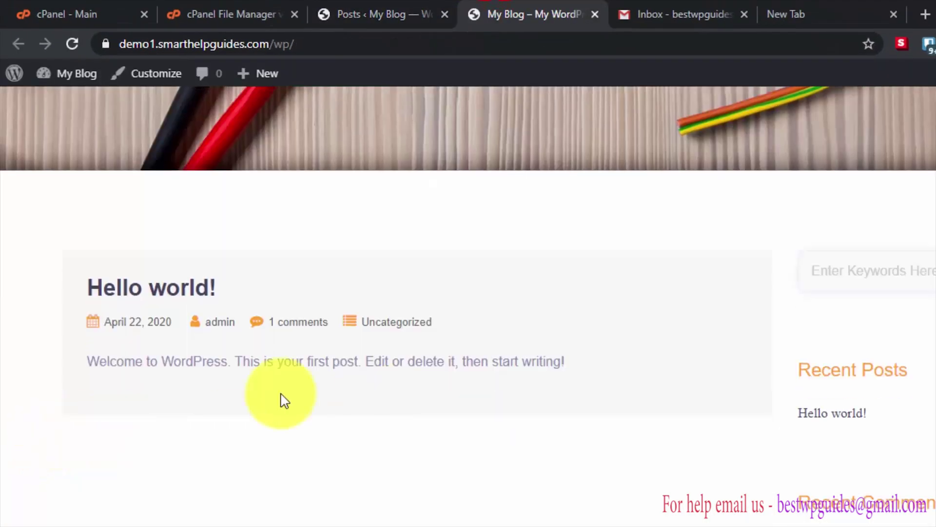
scroll(162, 368, "down", 2)
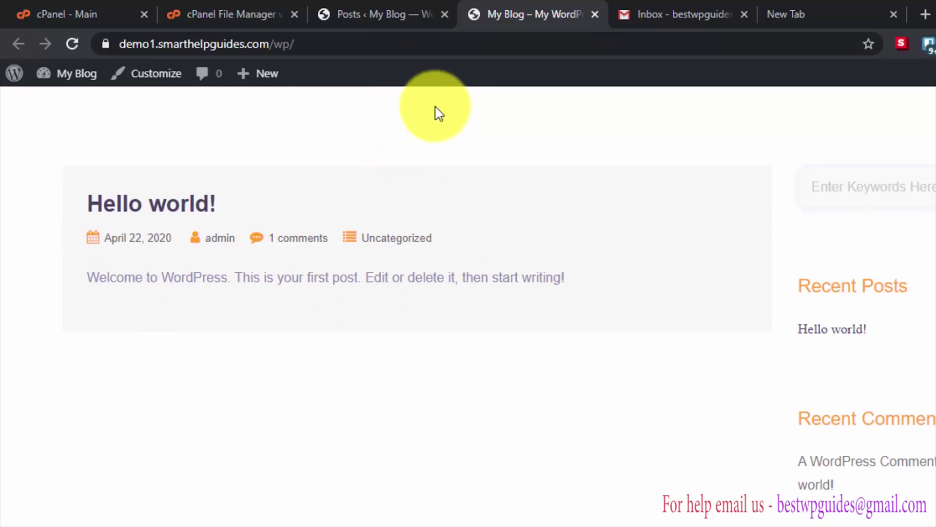
- Back in the admin, look over the installed Plugins list, then open Settings > UpdraftPlus Backups
left_click(390, 7)
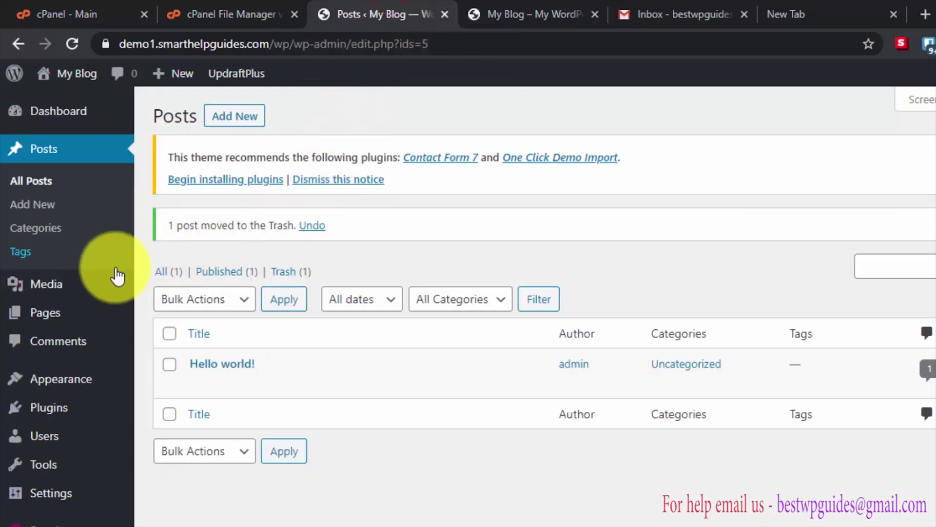
mouse_move(119, 283)
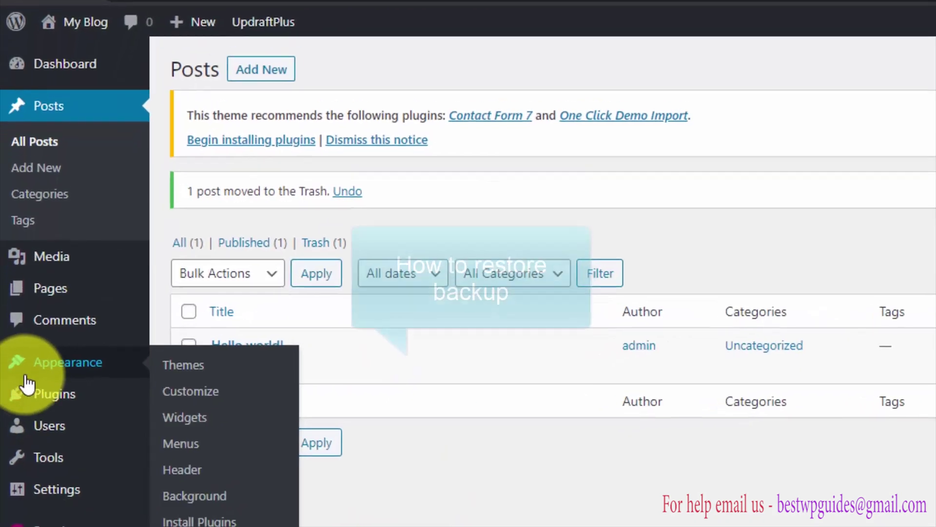
mouse_move(37, 411)
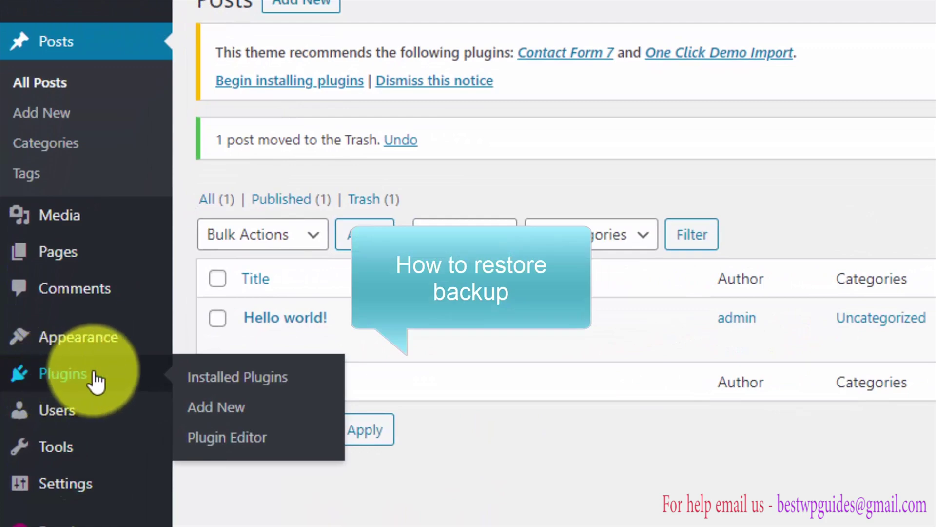
left_click(92, 376)
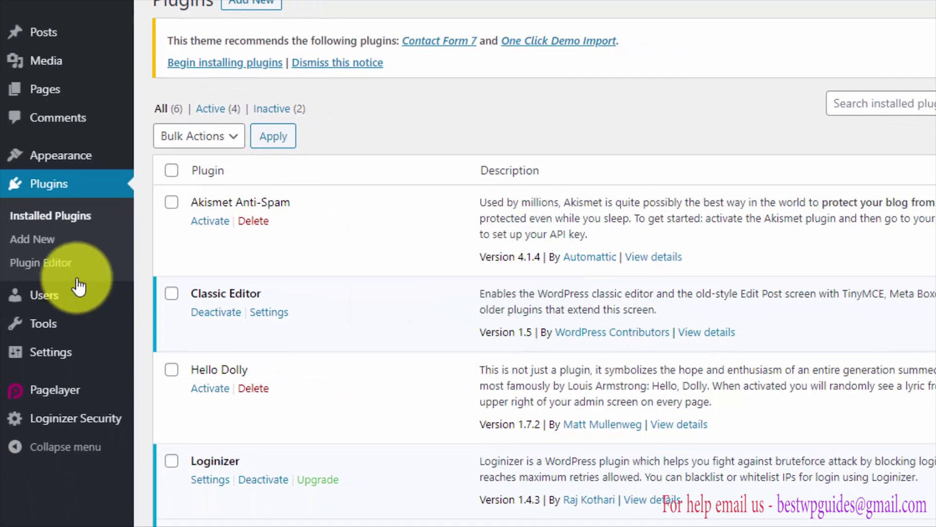
scroll(371, 331, "down", 5)
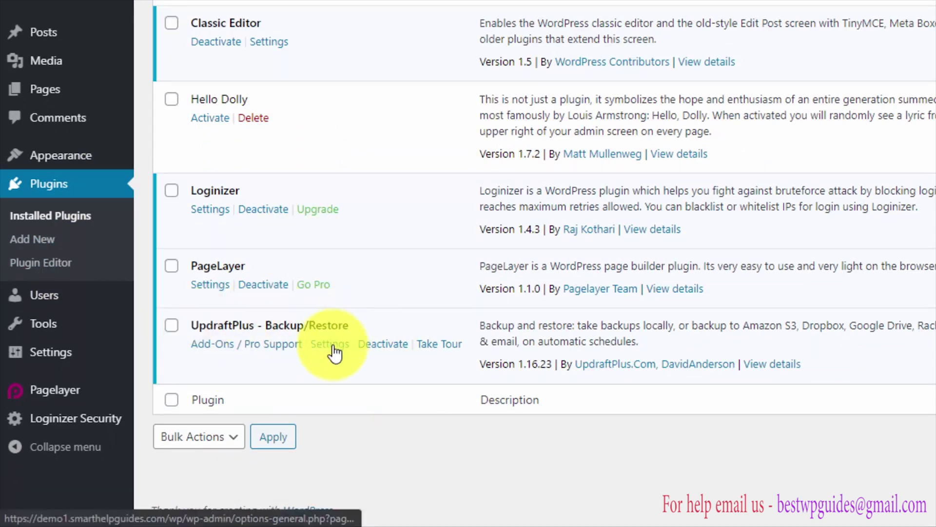
mouse_move(49, 348)
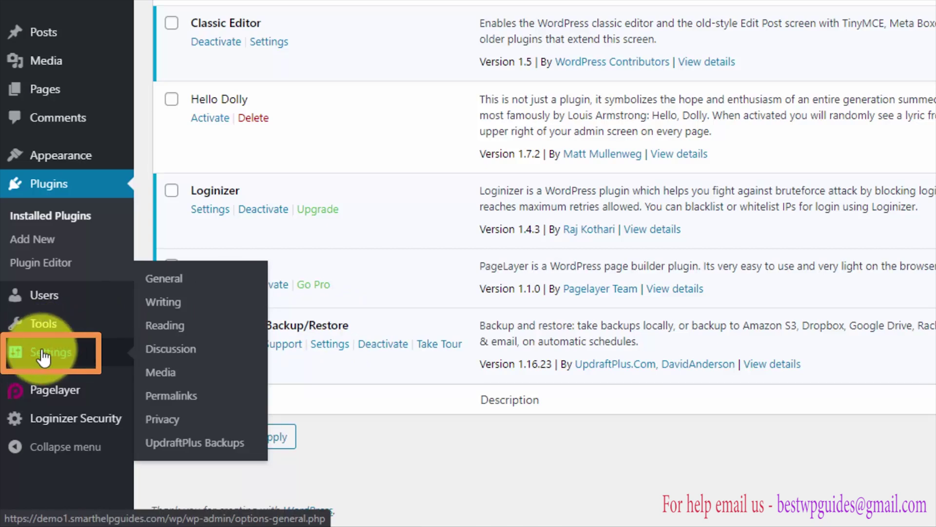
left_click(187, 442)
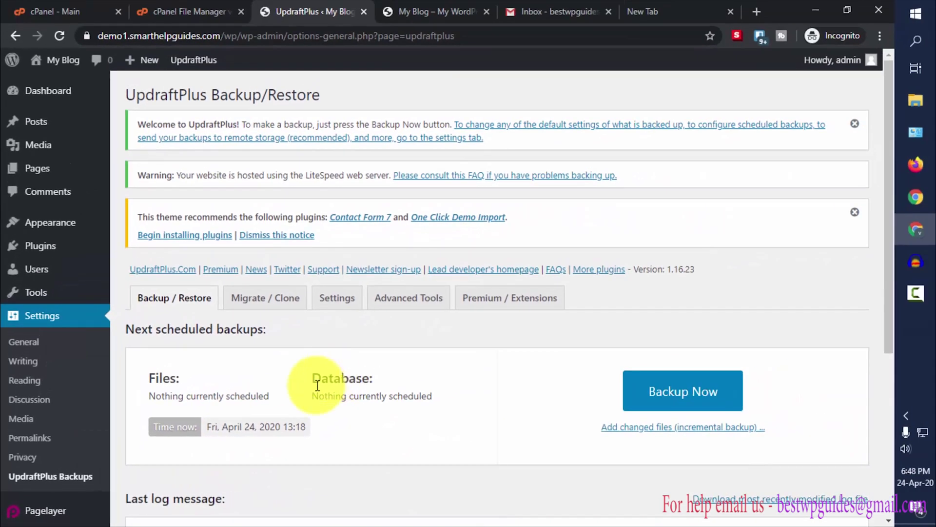
- In Existing backups, choose Restore on the Apr 24, 2020 13:16 backup
scroll(317, 385, "down", 4)
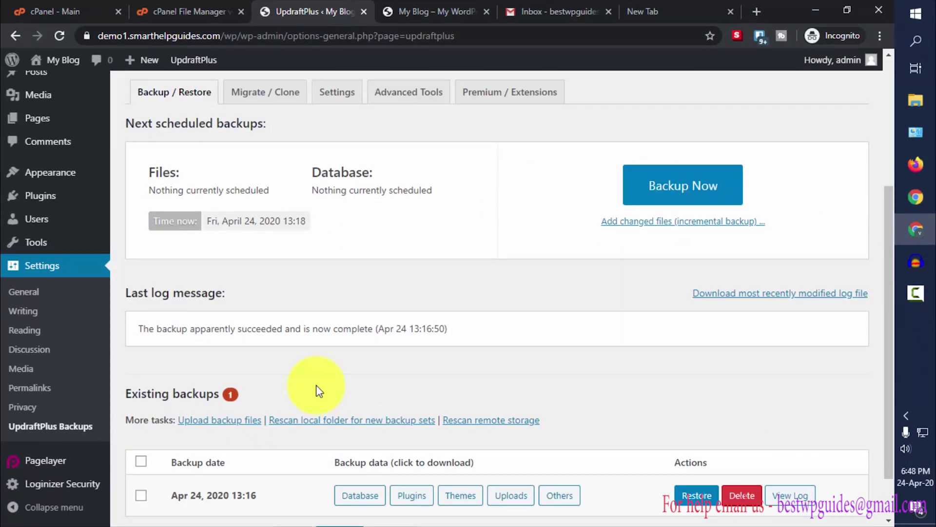
scroll(319, 390, "down", 1)
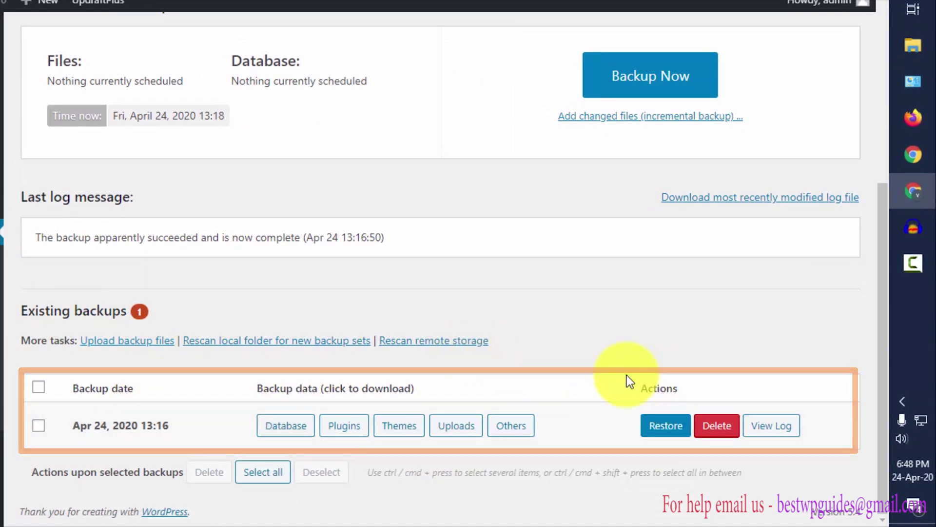
scroll(700, 357, "up", 1)
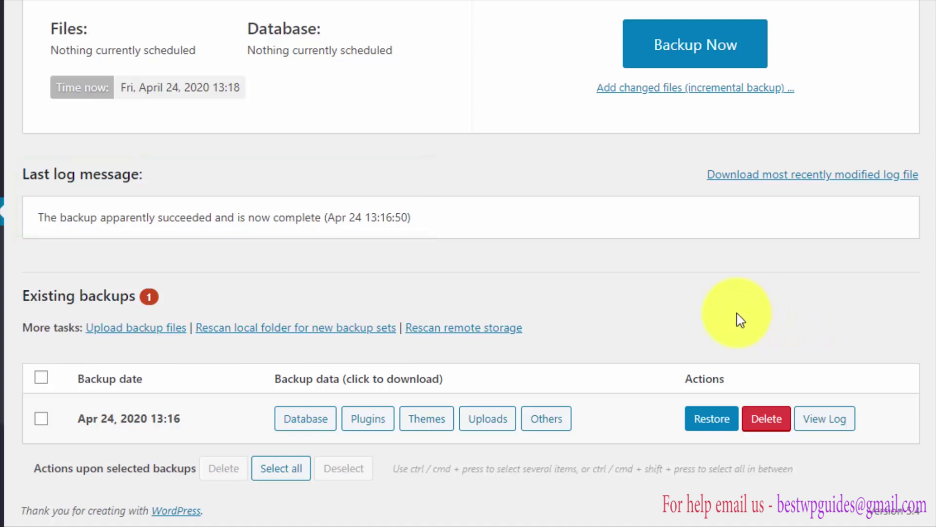
left_click(708, 430)
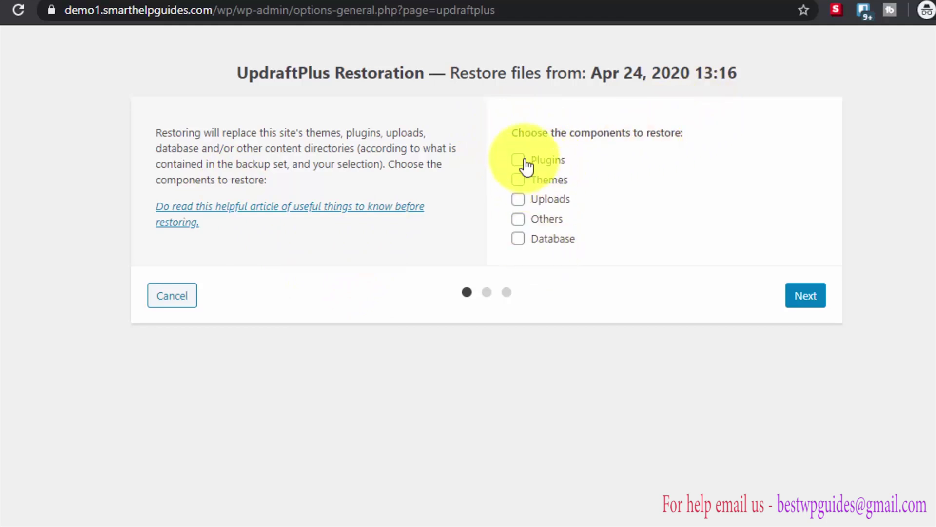
- Tick Plugins, Themes, Uploads, Others and Database, then continue so the archives are processed
left_click(519, 160)
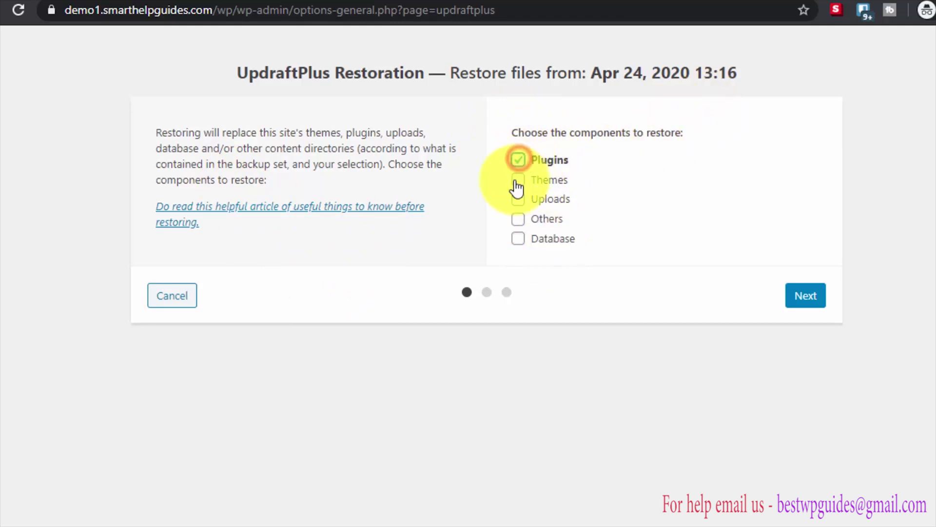
left_click(519, 180)
left_click(519, 199)
left_click(519, 219)
left_click(519, 246)
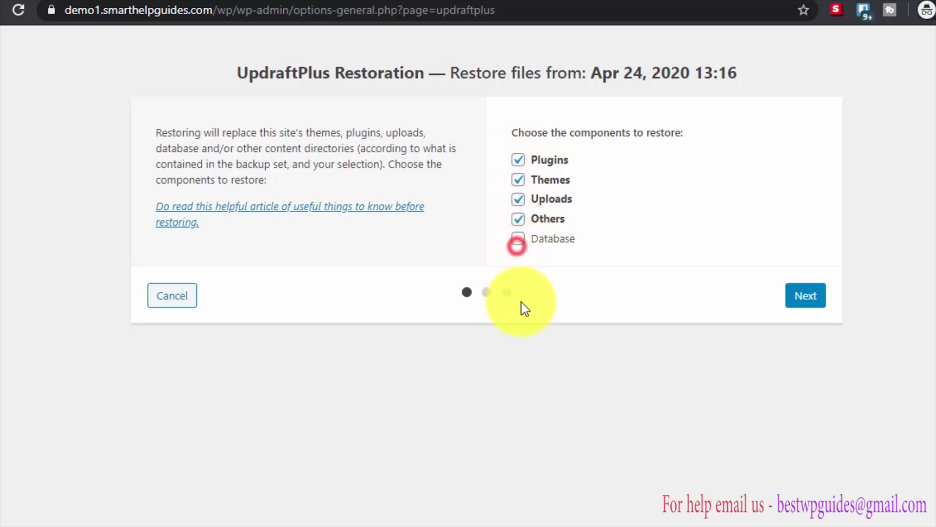
left_click(518, 239)
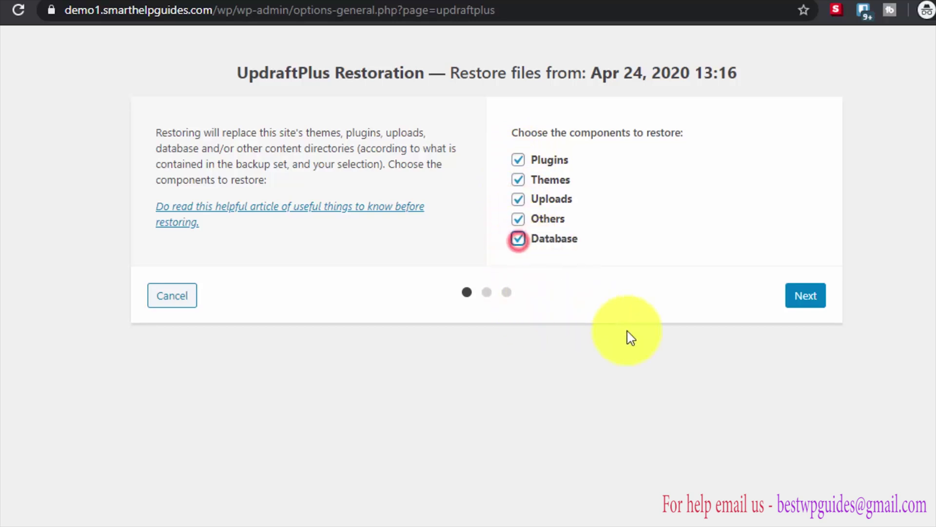
left_click(804, 298)
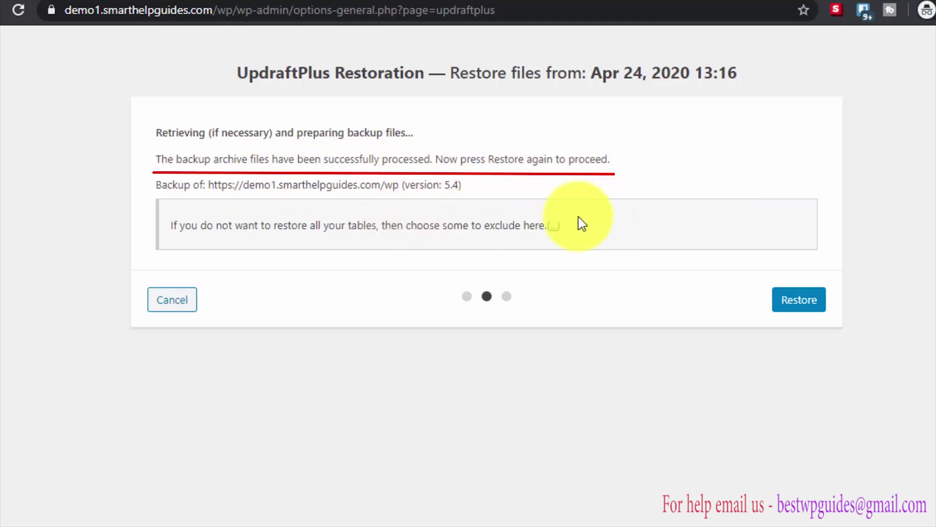
- Confirm the restore and highlight the 'Restore successful!' line in the activity log
left_click(784, 308)
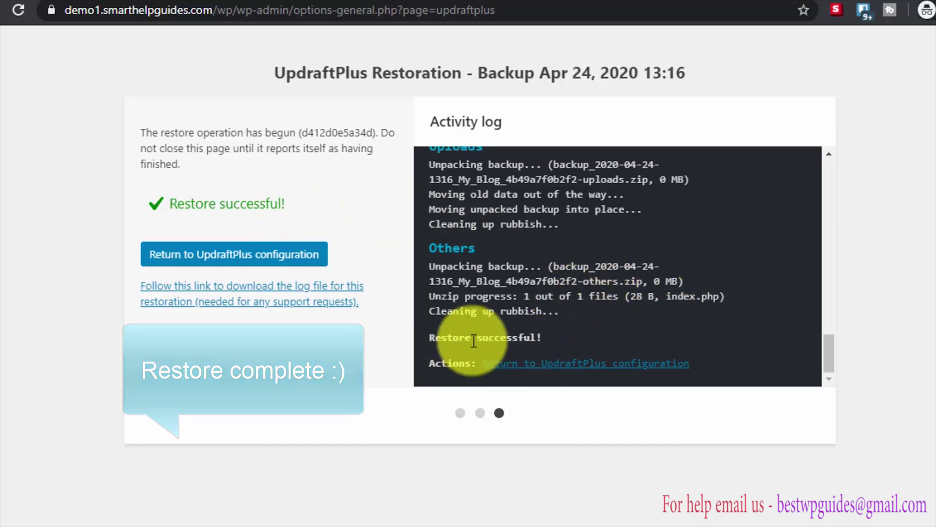
left_click_drag(424, 338, 565, 337)
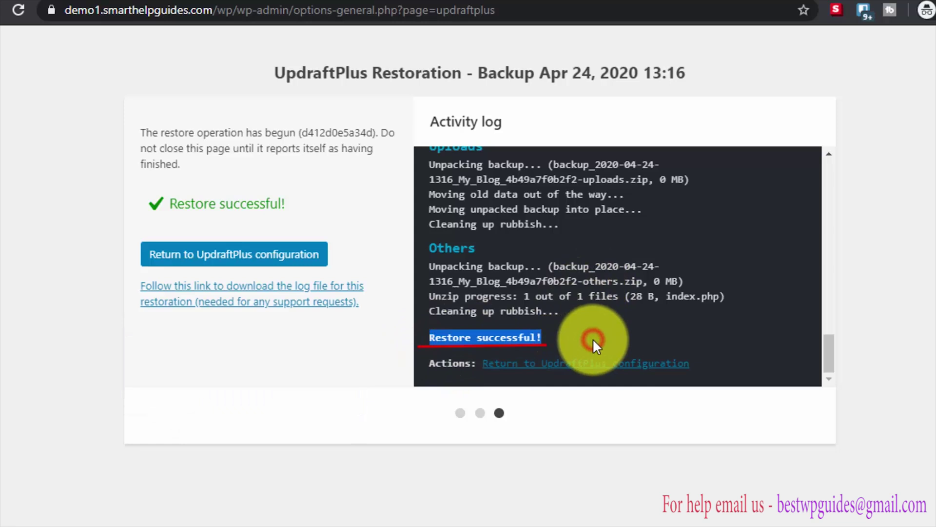
left_click(573, 332)
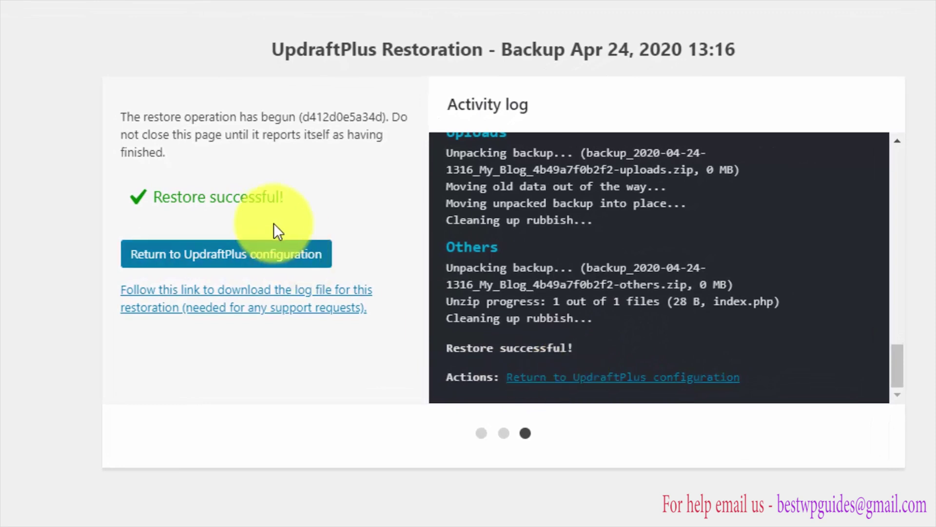
- Reload the My Blog front page to confirm 'How to backup and restore your wordpress site' reappears beside 'Hello world!'
left_click(215, 258)
scroll(360, 288, "up", 10)
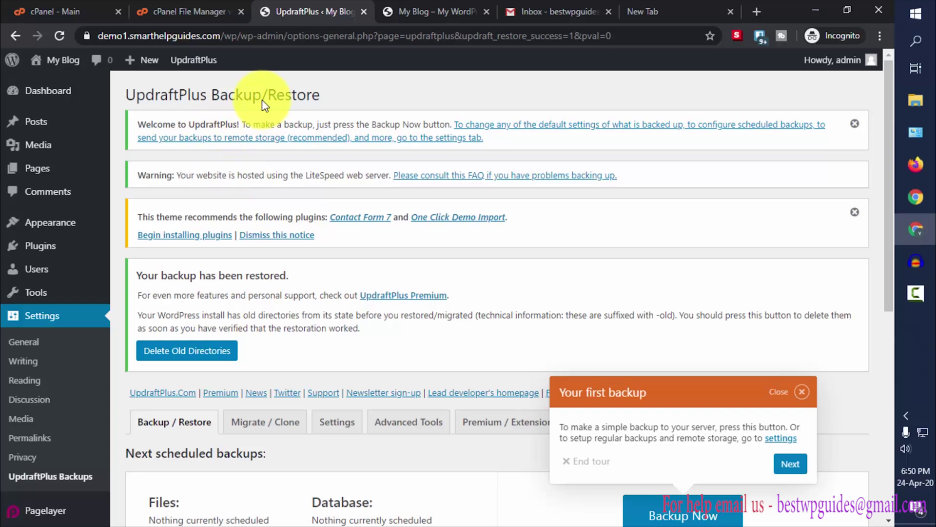
left_click(426, 4)
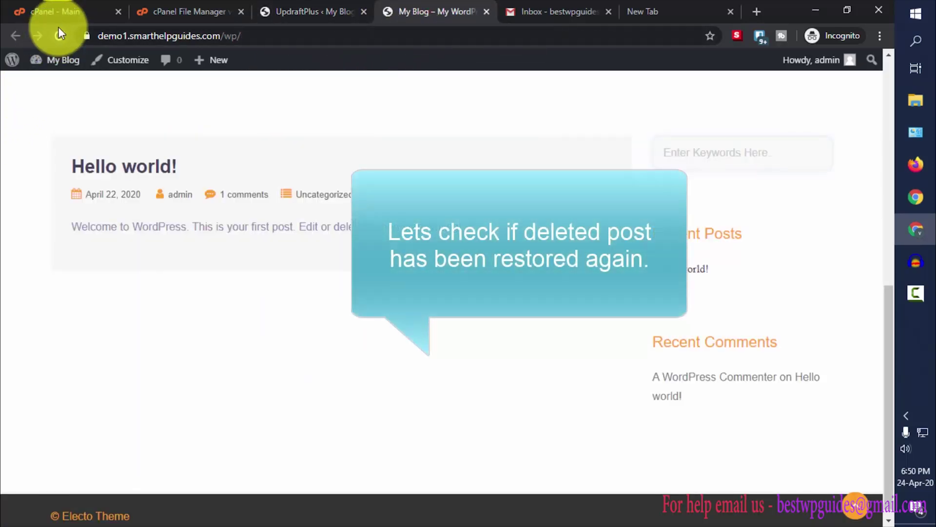
left_click(59, 36)
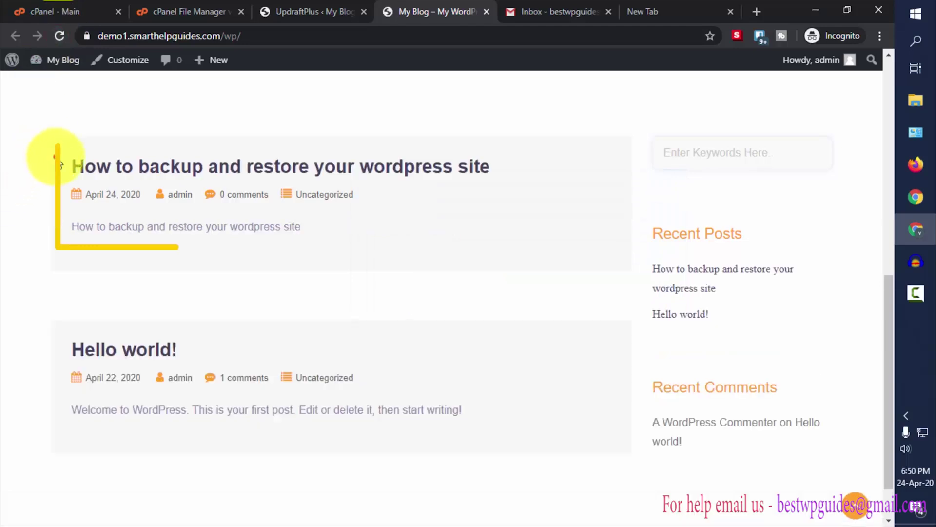
mouse_move(60, 165)
left_mouse_down()
mouse_move(401, 156)
mouse_move(521, 204)
left_mouse_up()
left_click(519, 207)
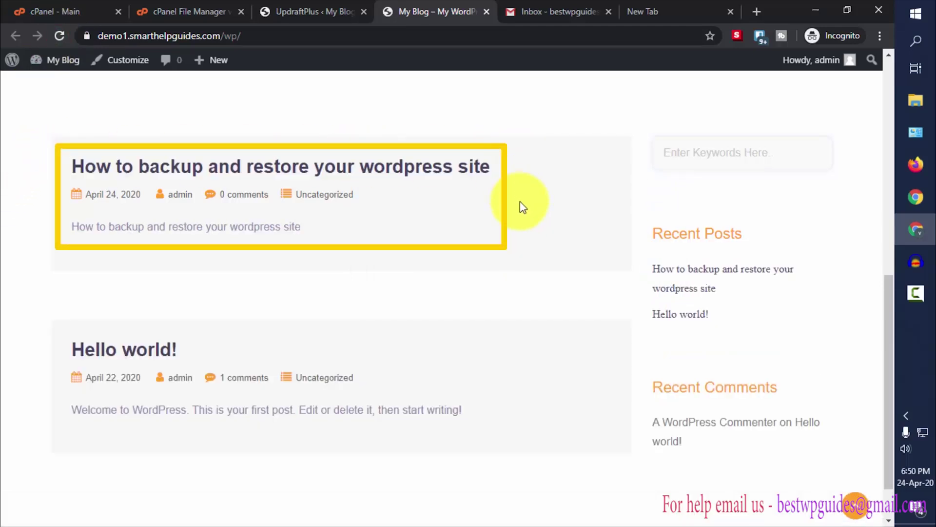